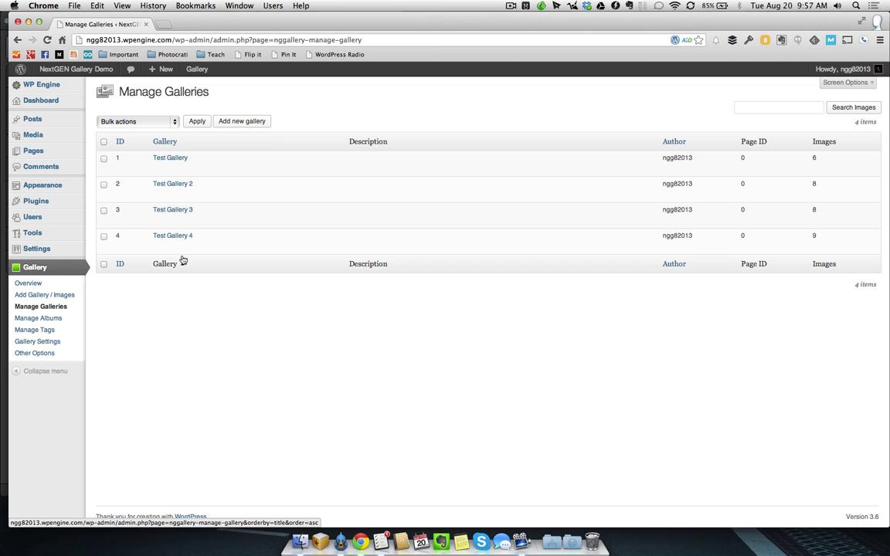
# - Create a new gallery album named "First Album" on the album management page
pyautogui.click(48, 320)
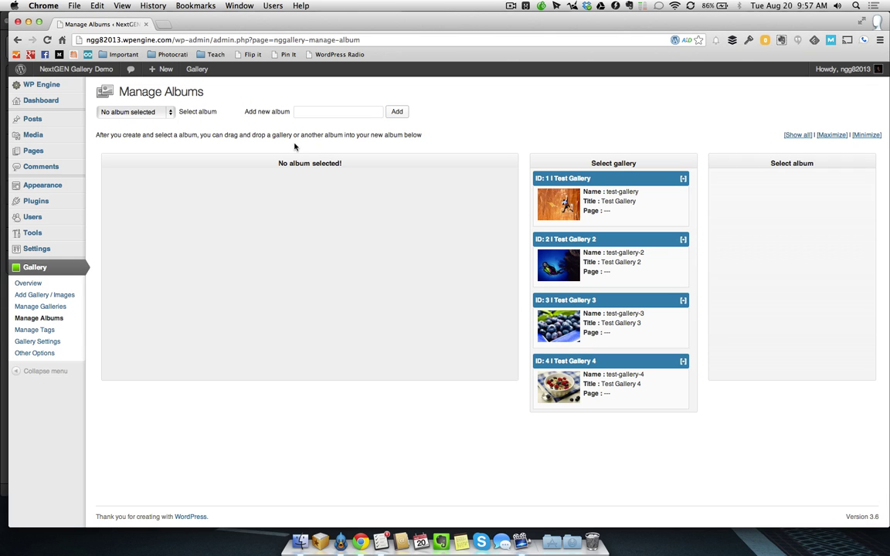
pyautogui.click(338, 113)
pyautogui.write('First Album')
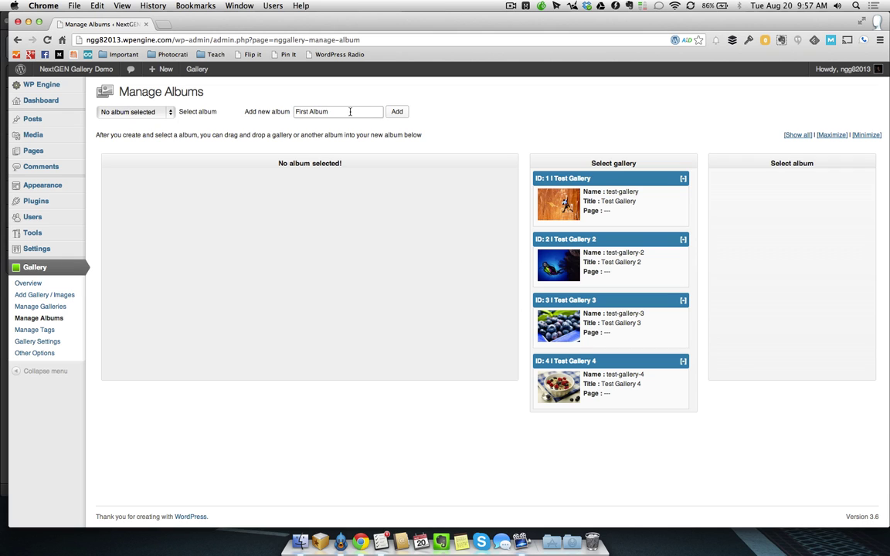
pyautogui.click(396, 112)
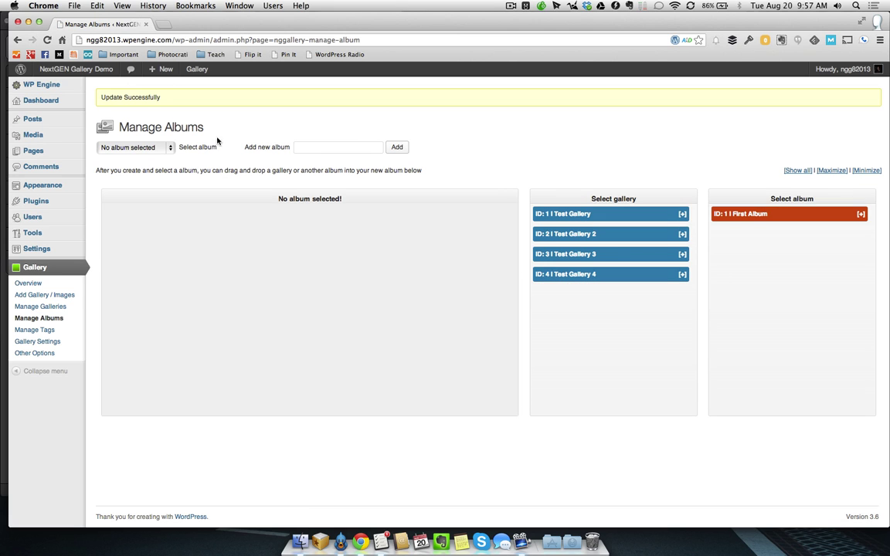
# - Give First Album the description "This is the first album for my happy family." and save its details
pyautogui.click(161, 146)
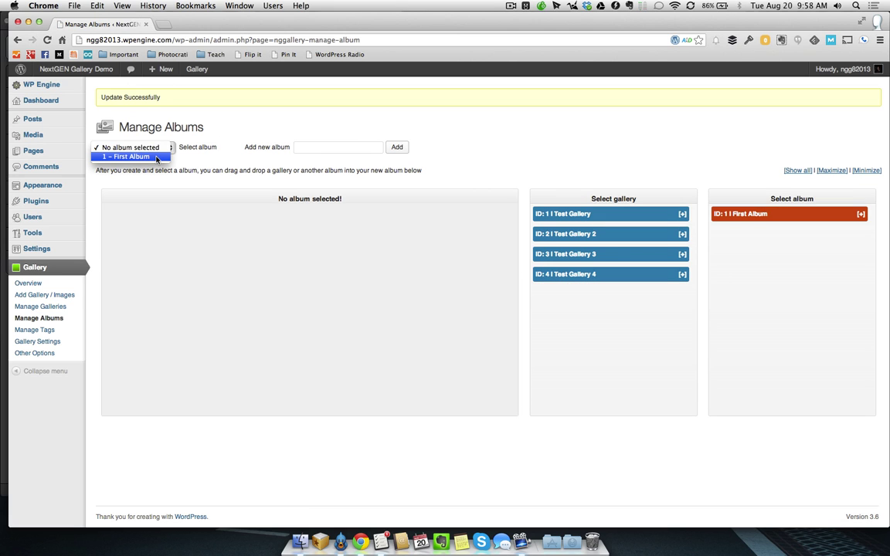
pyautogui.click(157, 157)
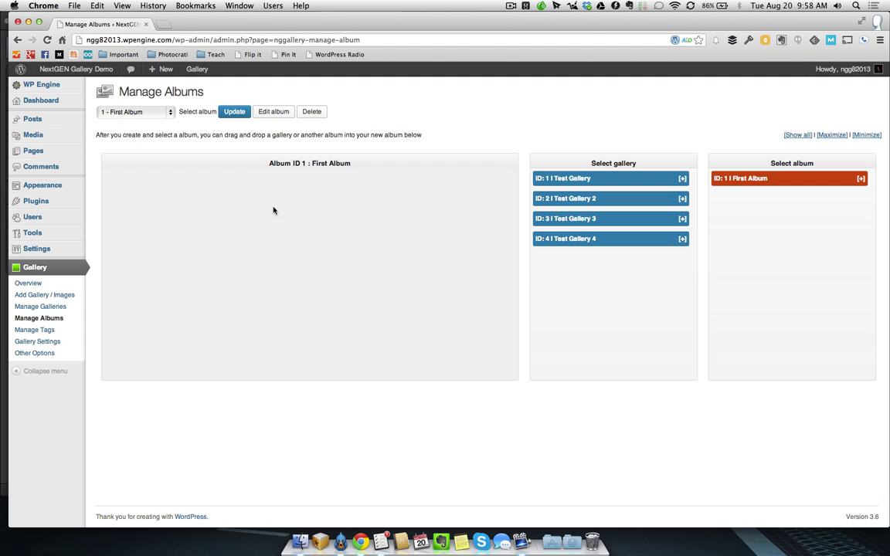
pyautogui.click(267, 111)
pyautogui.press('Tab')
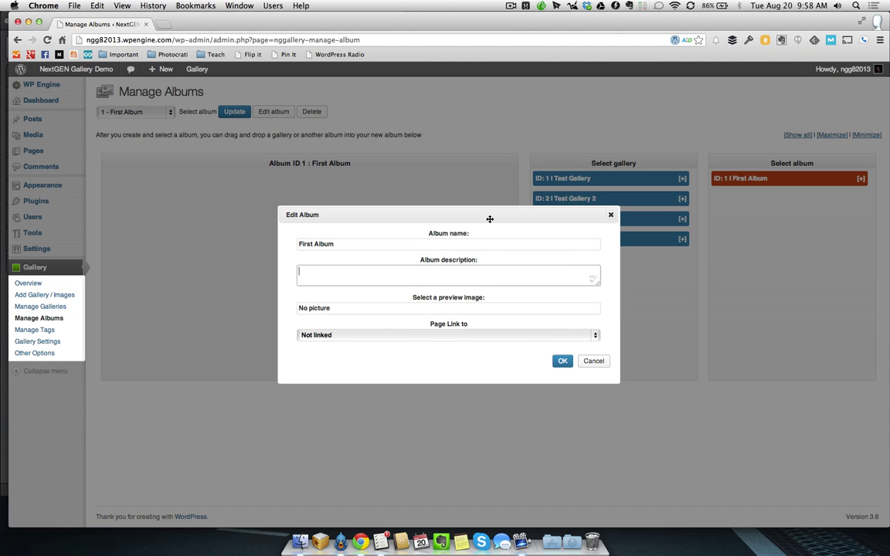
pyautogui.write('This is the first album for my happy family.')
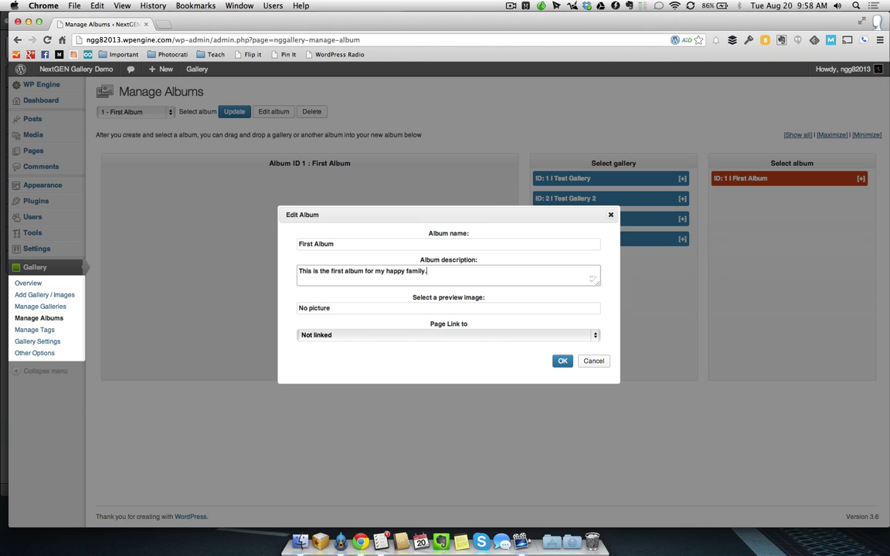
pyautogui.click(564, 362)
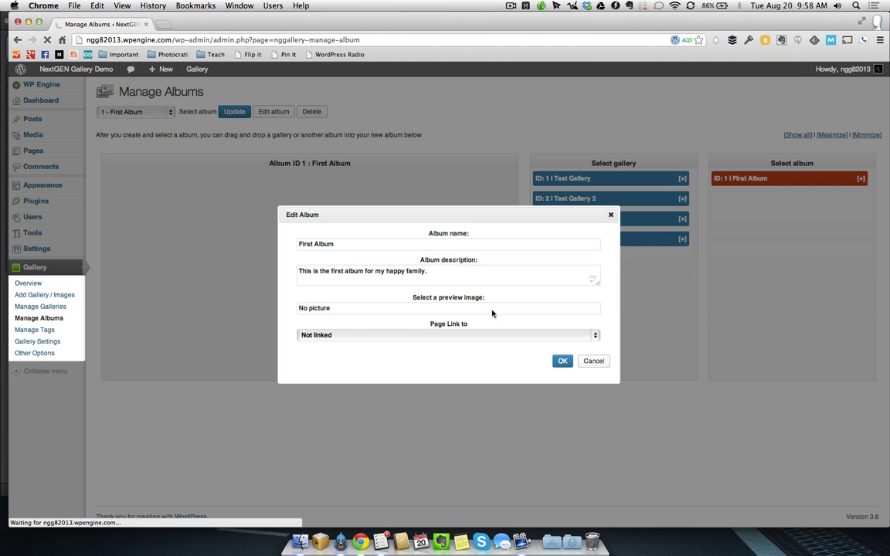
pyautogui.click(563, 362)
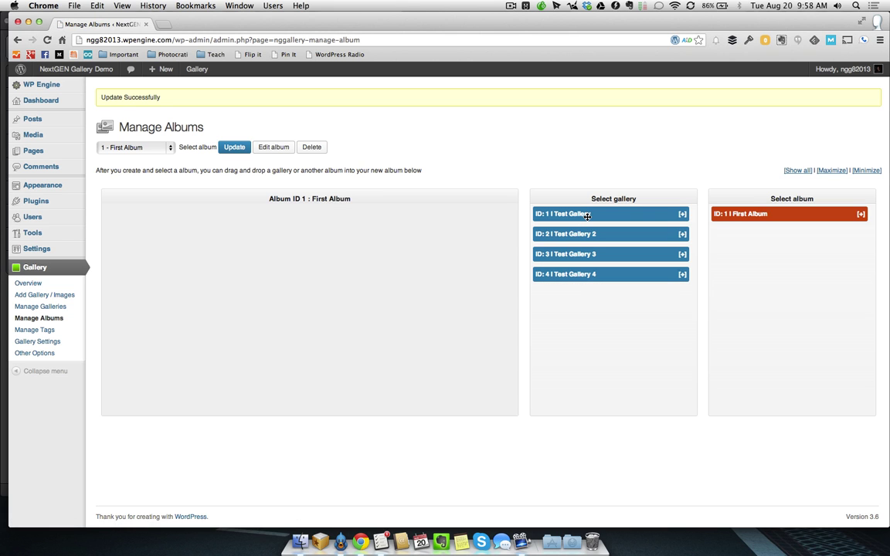
# - Add all four test galleries to First Album, ordered from Test Gallery through Test Gallery 4
pyautogui.moveTo(587, 216); pyautogui.dragTo(417, 211)
pyautogui.moveTo(578, 214); pyautogui.dragTo(533, 235)
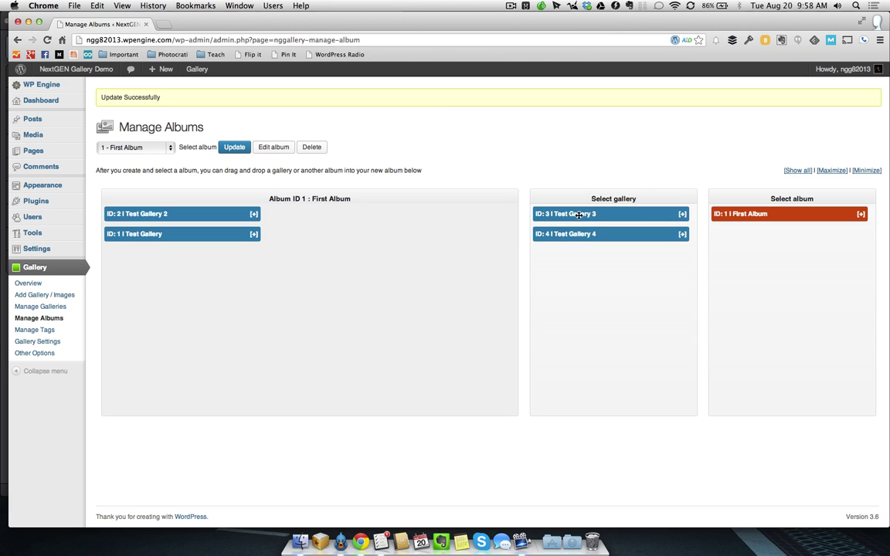
pyautogui.moveTo(577, 215); pyautogui.dragTo(504, 251)
pyautogui.moveTo(570, 222); pyautogui.dragTo(354, 271)
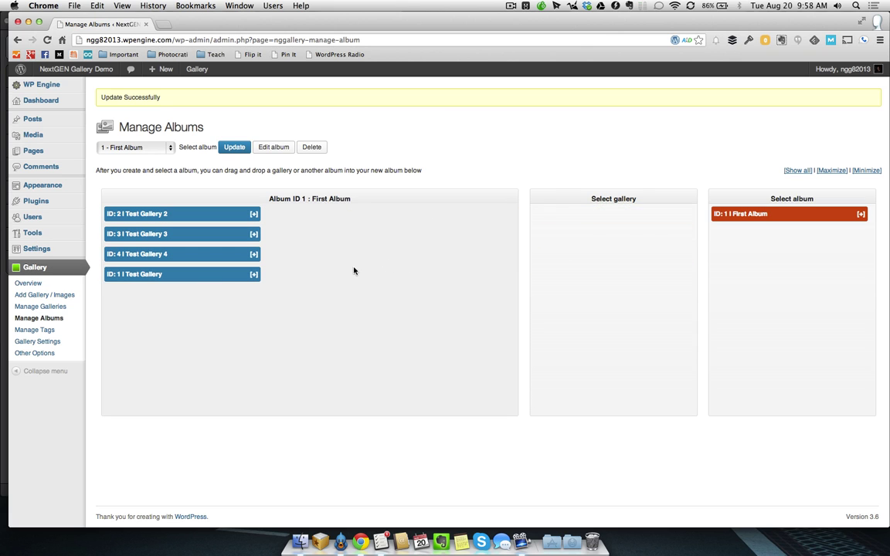
pyautogui.moveTo(187, 251); pyautogui.dragTo(197, 224)
# - Expand the details of Test Gallery, Test Gallery 2 and Test Gallery 3 in First Album, and save the album
pyautogui.click(255, 214)
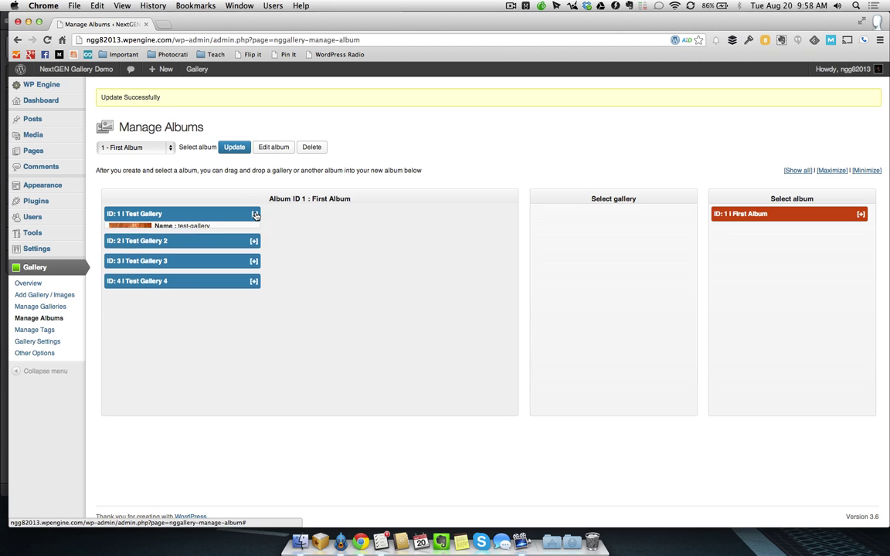
pyautogui.click(252, 296)
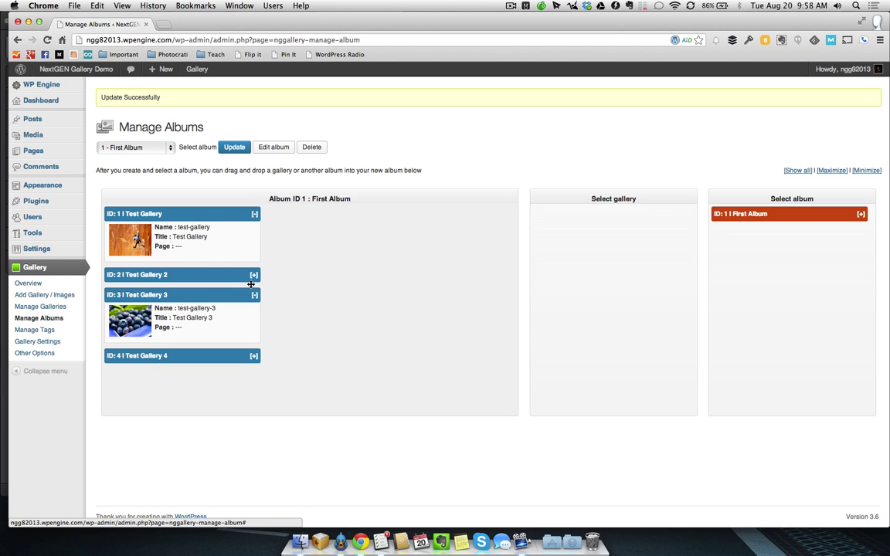
pyautogui.click(253, 275)
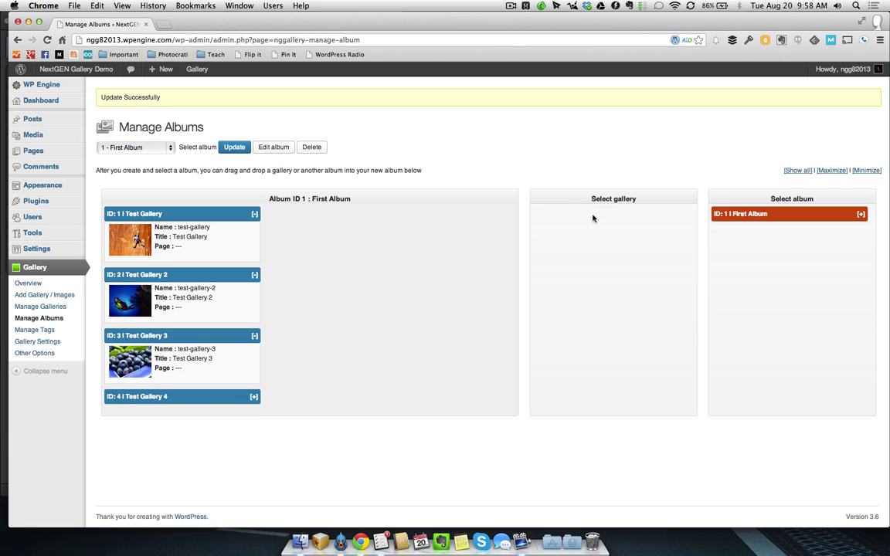
pyautogui.click(238, 150)
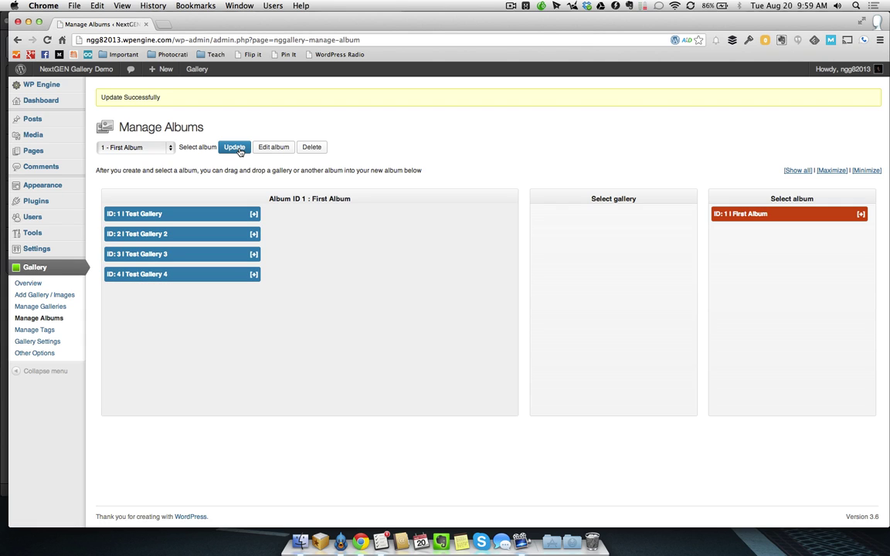
# - Deselect First Album and create another album named "Second Album"
pyautogui.click(149, 146)
pyautogui.click(147, 136)
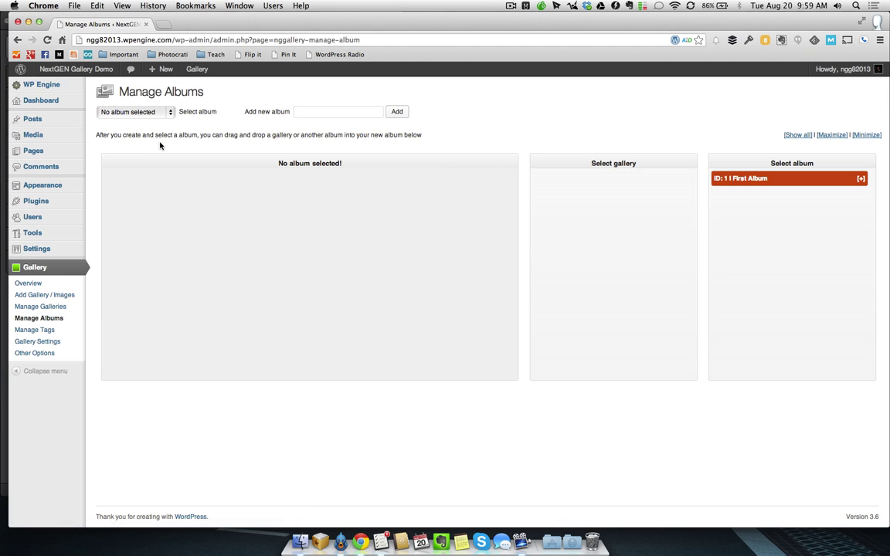
pyautogui.click(322, 113)
pyautogui.write('Second Album')
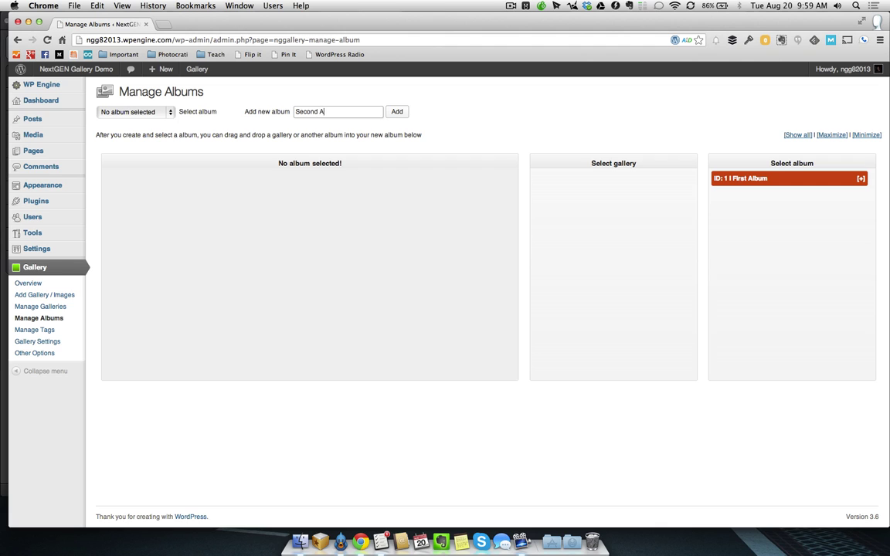
pyautogui.click(398, 112)
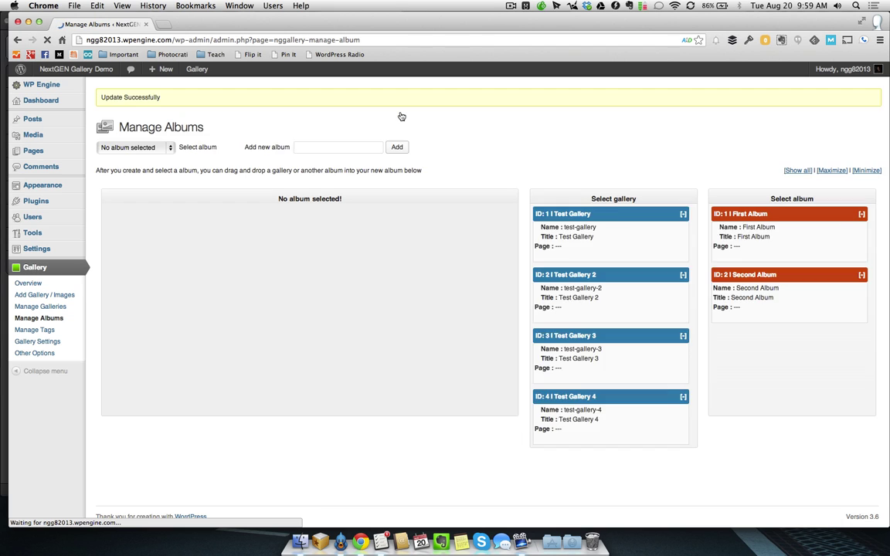
# - Nest First Album inside Second Album and save the change
pyautogui.click(126, 147)
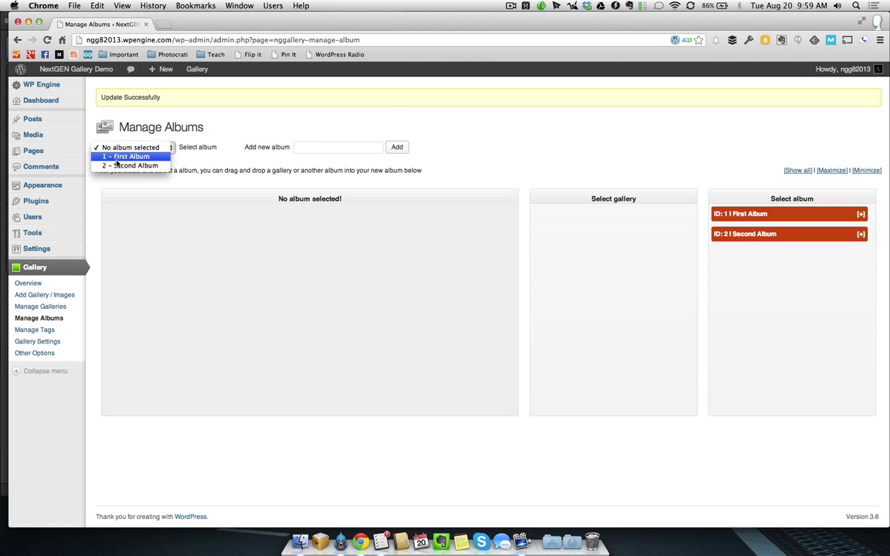
pyautogui.click(117, 165)
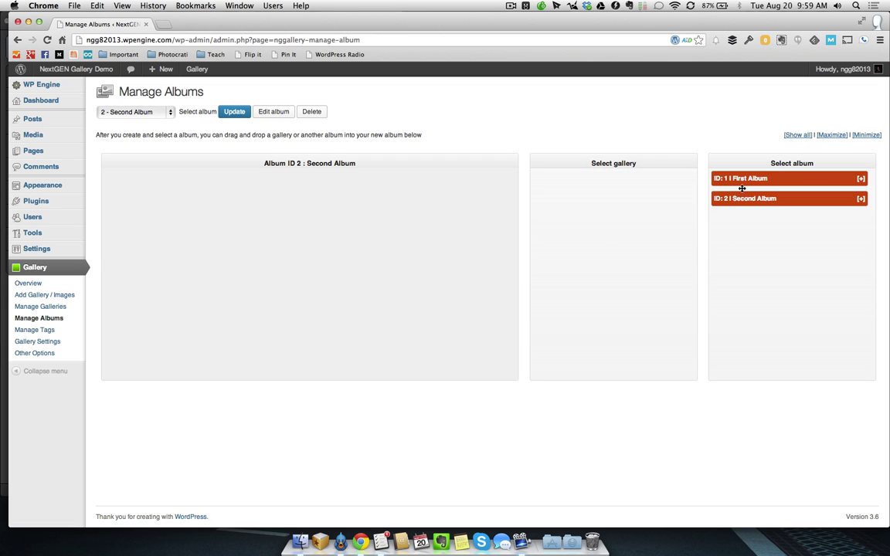
pyautogui.moveTo(742, 189); pyautogui.dragTo(255, 164)
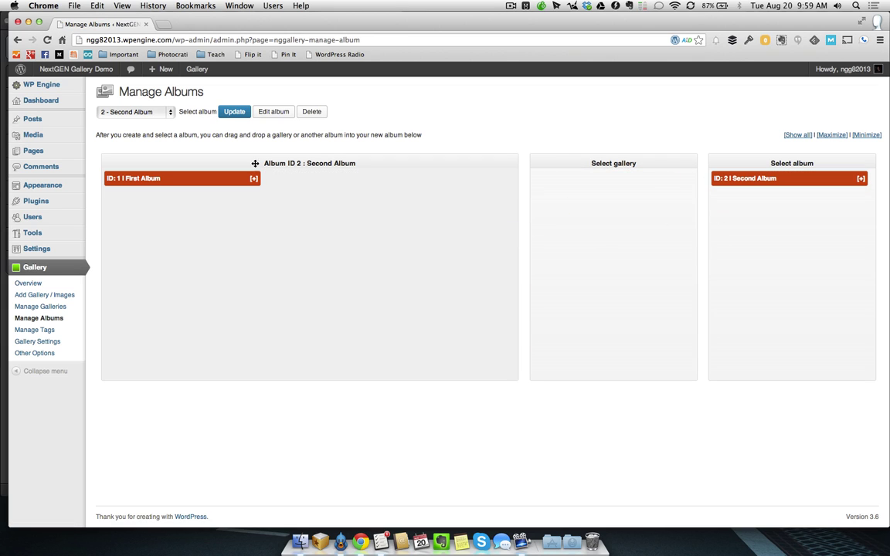
pyautogui.click(235, 112)
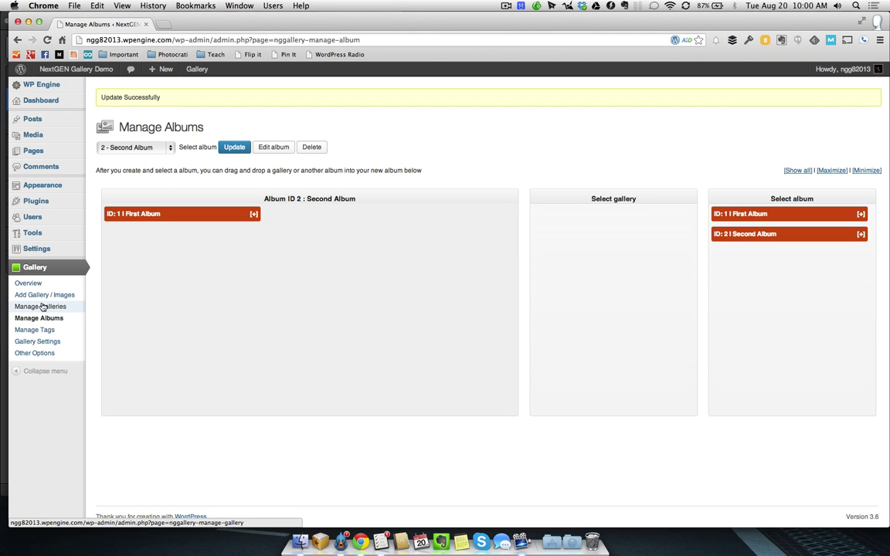
# - Start a new post titled "Albums"
pyautogui.moveTo(74, 121)
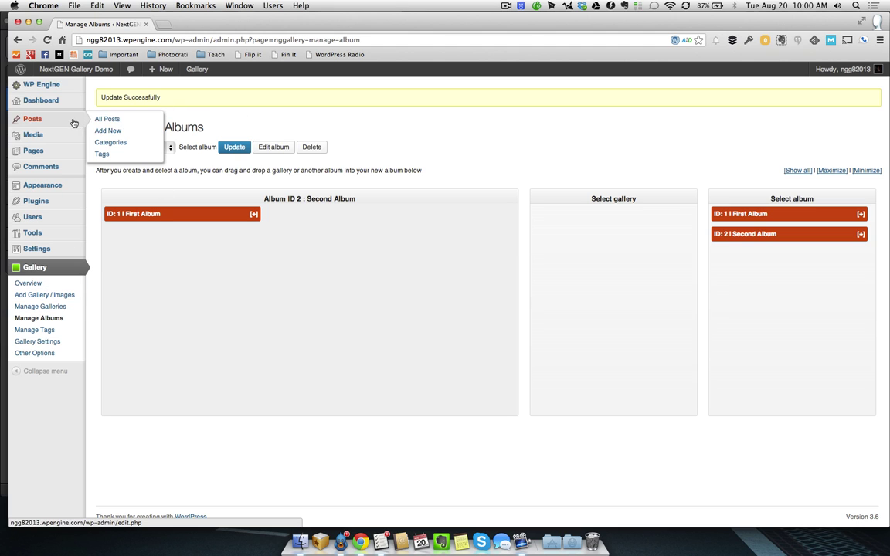
pyautogui.click(105, 131)
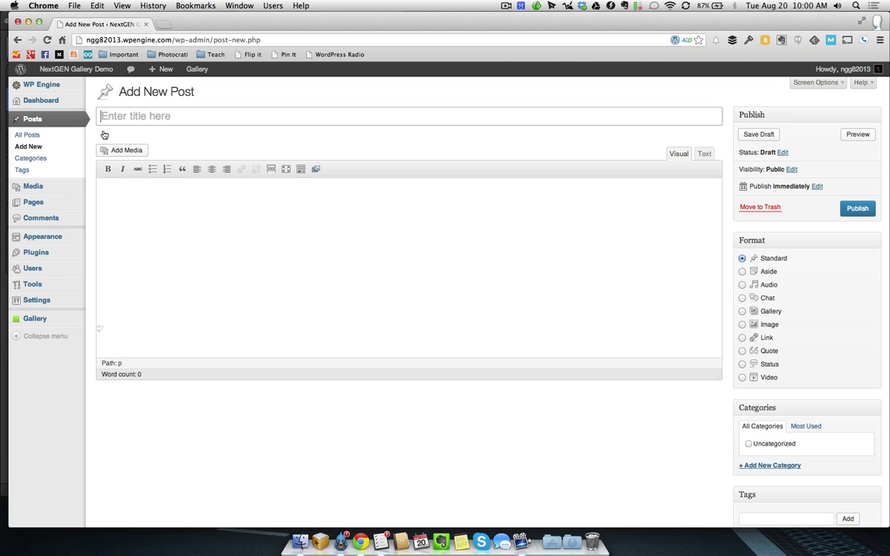
pyautogui.write('Albums')
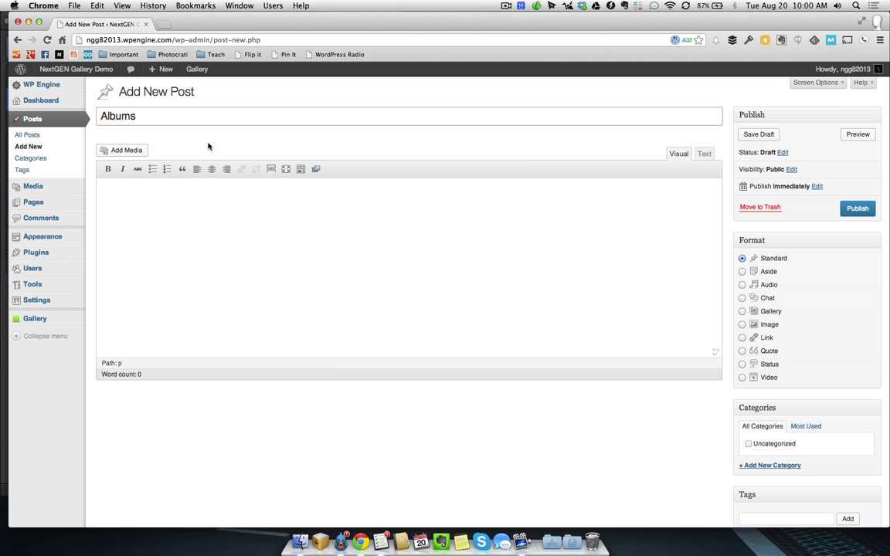
# - Insert First Album into the post with the NextGEN Pro List Album display type, keeping the default display settings
pyautogui.click(315, 171)
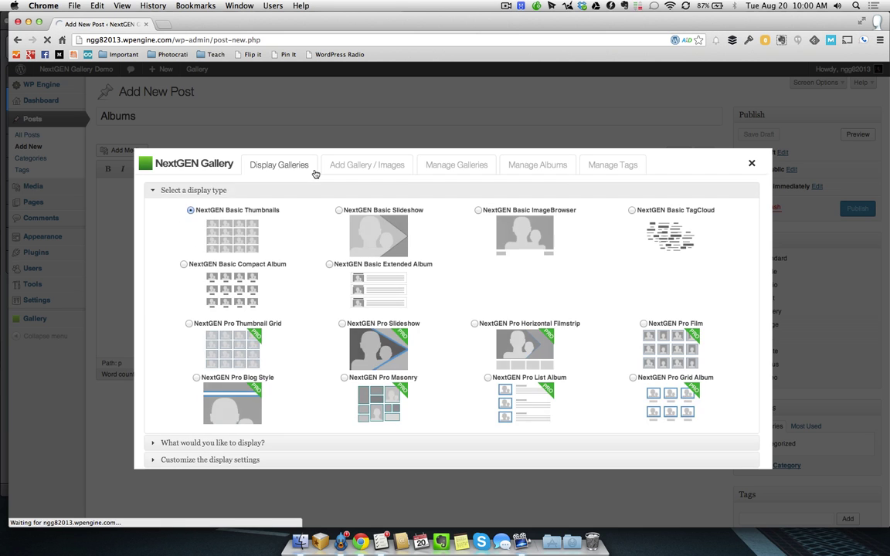
pyautogui.click(487, 377)
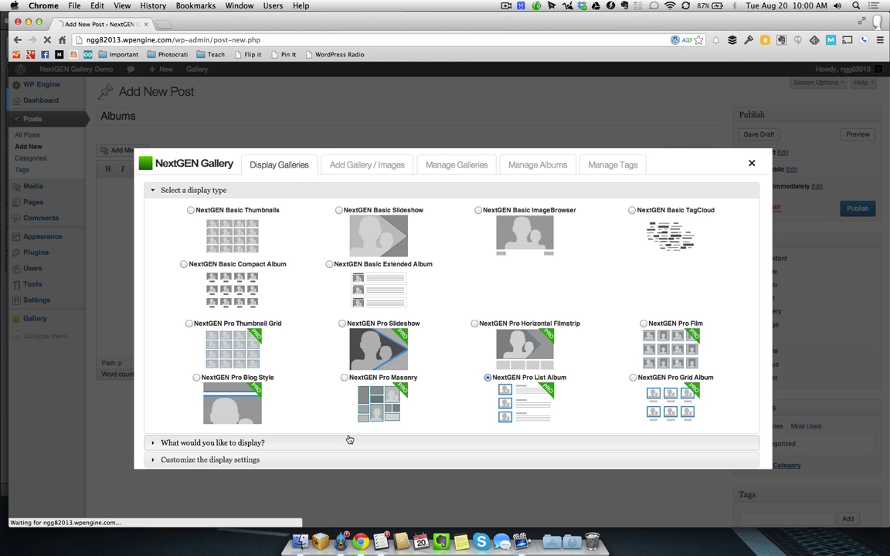
pyautogui.click(349, 442)
pyautogui.click(360, 250)
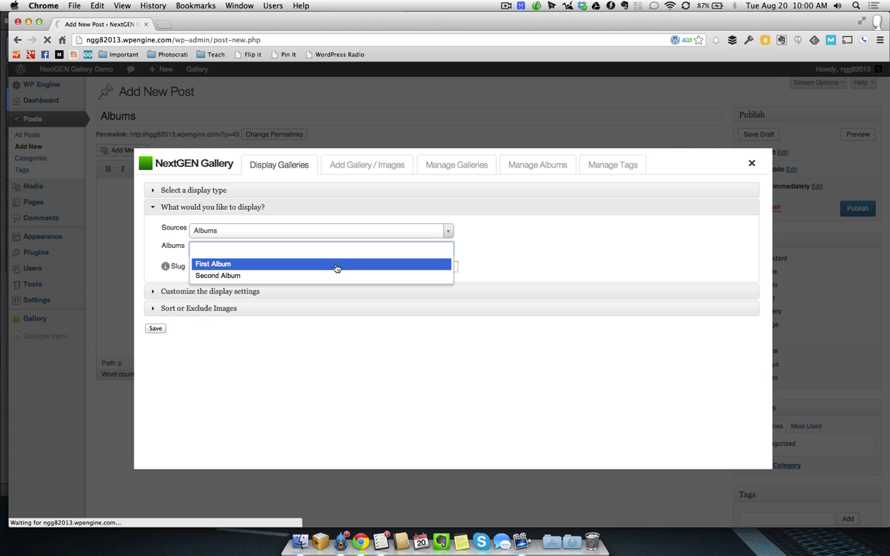
pyautogui.click(337, 264)
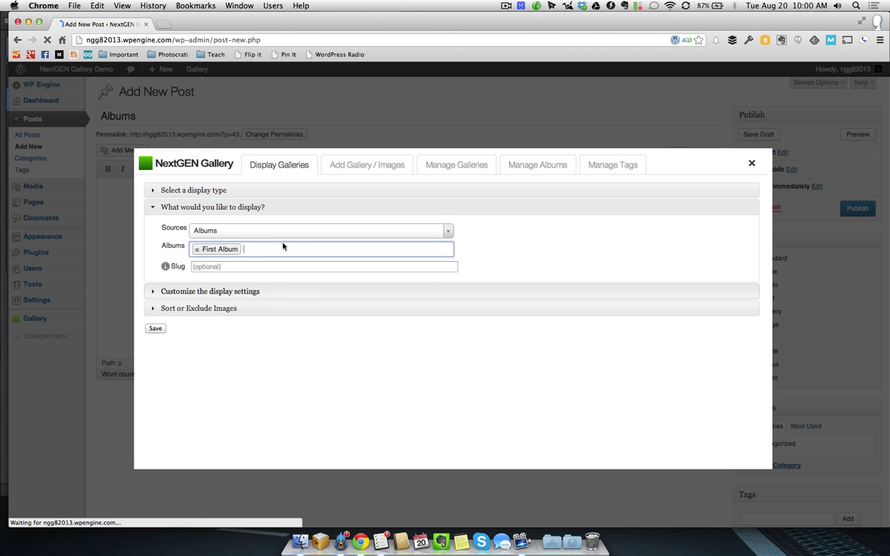
pyautogui.click(266, 291)
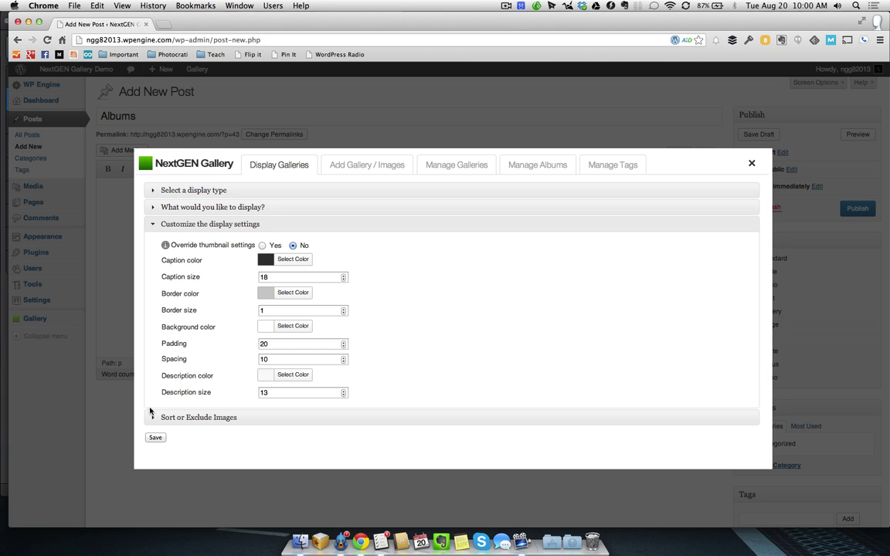
pyautogui.click(155, 438)
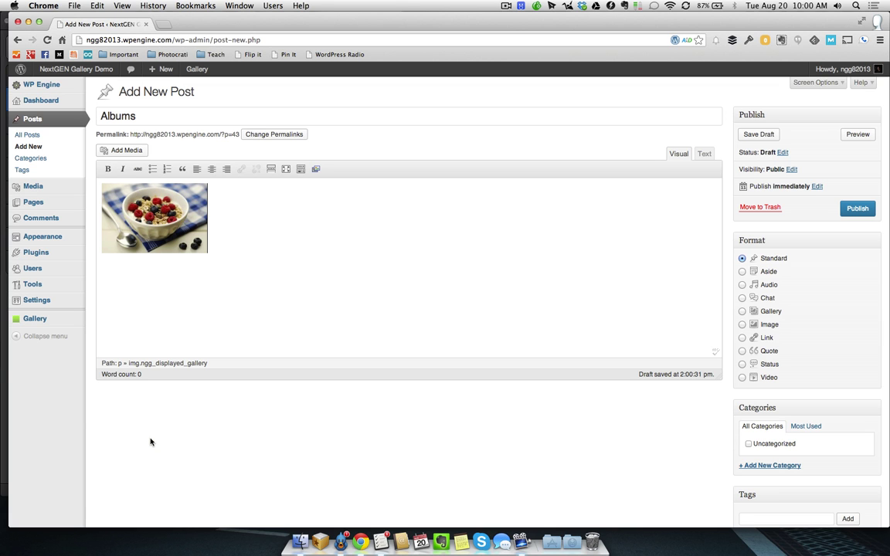
# - Insert Second Album below First Album in the post with the NextGEN Pro Grid Album display type, keeping the default display settings
pyautogui.click(238, 259)
pyautogui.click(315, 170)
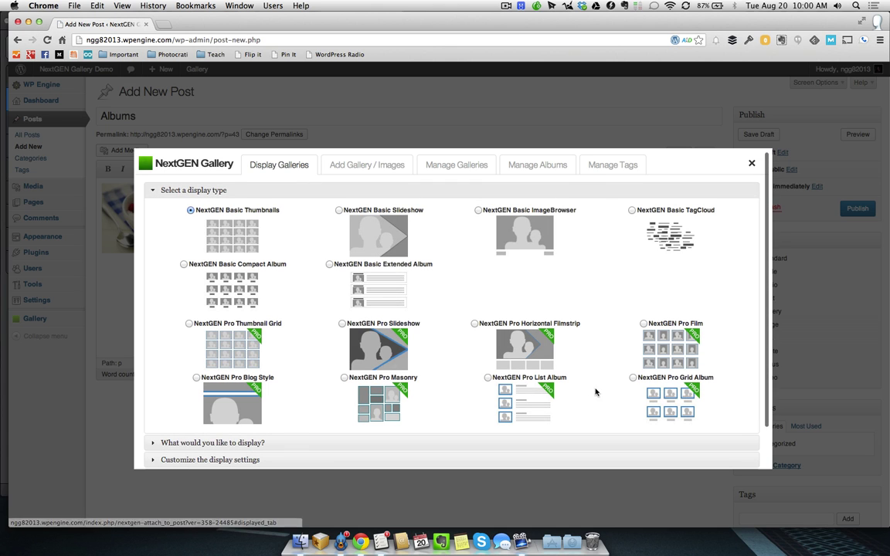
pyautogui.click(632, 377)
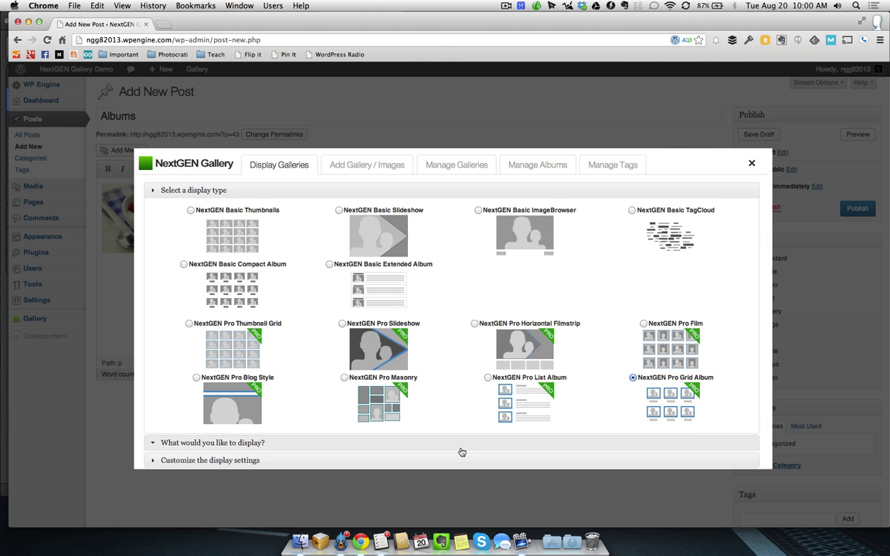
pyautogui.click(463, 447)
pyautogui.click(285, 248)
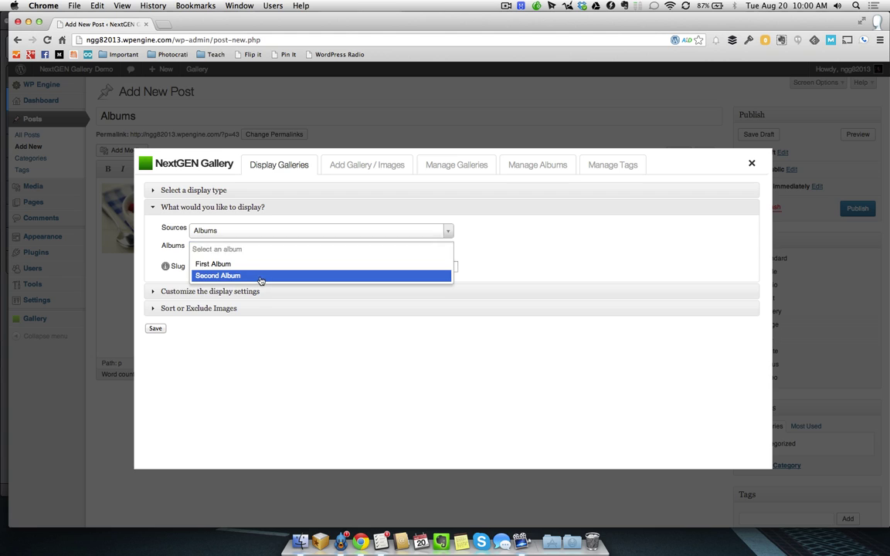
pyautogui.click(231, 276)
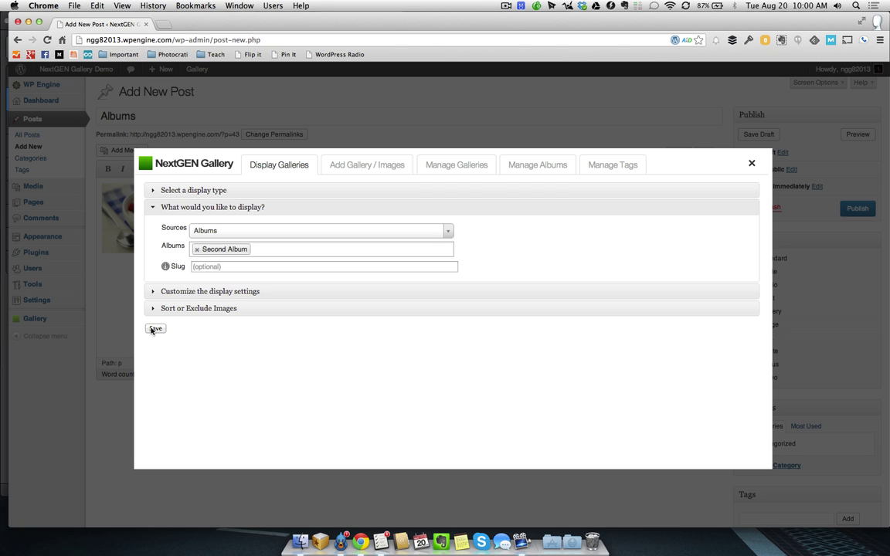
pyautogui.click(154, 329)
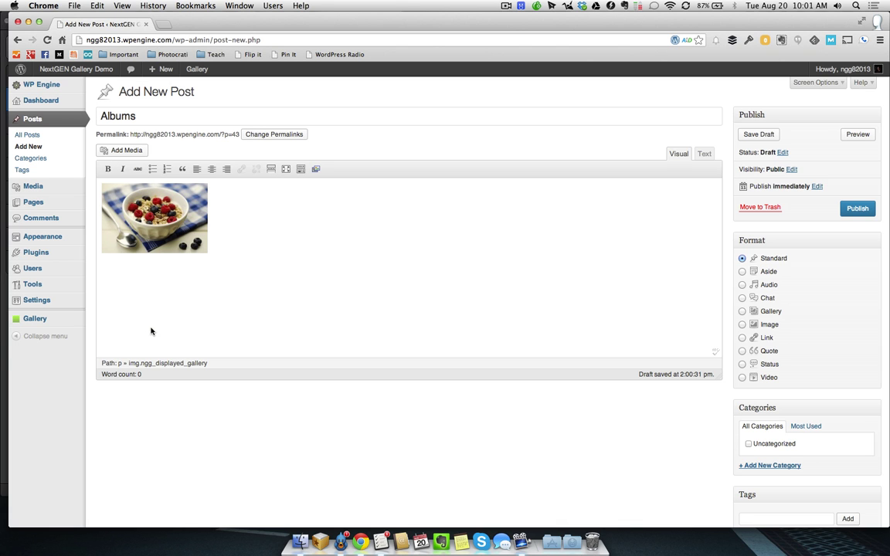
# - Publish the Albums post and open the published post in a new browser tab
pyautogui.click(857, 209)
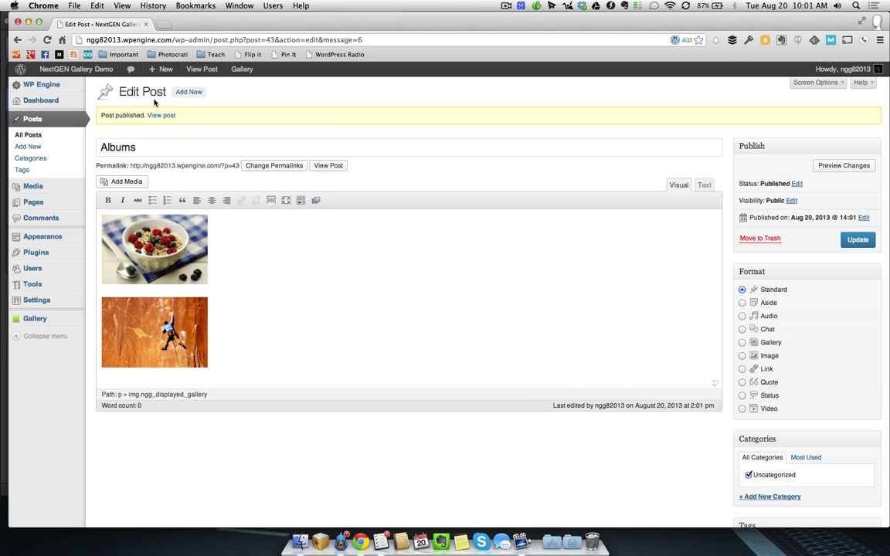
pyautogui.keyDown('super'); pyautogui.click(162, 115); pyautogui.keyUp('super')
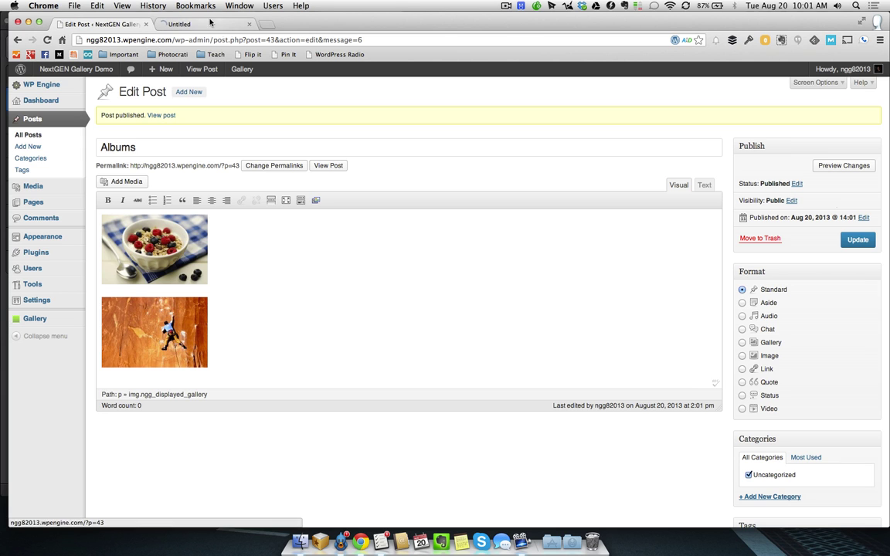
pyautogui.click(210, 25)
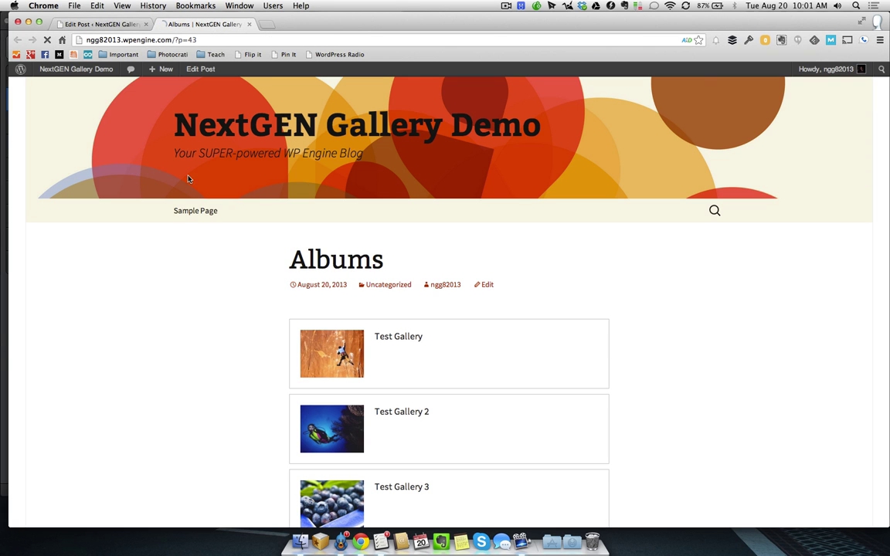
# - Examine how the list album and the grid album are laid out in the published post
pyautogui.scroll(-5, 192, 258)
pyautogui.scroll(1, 193, 260)
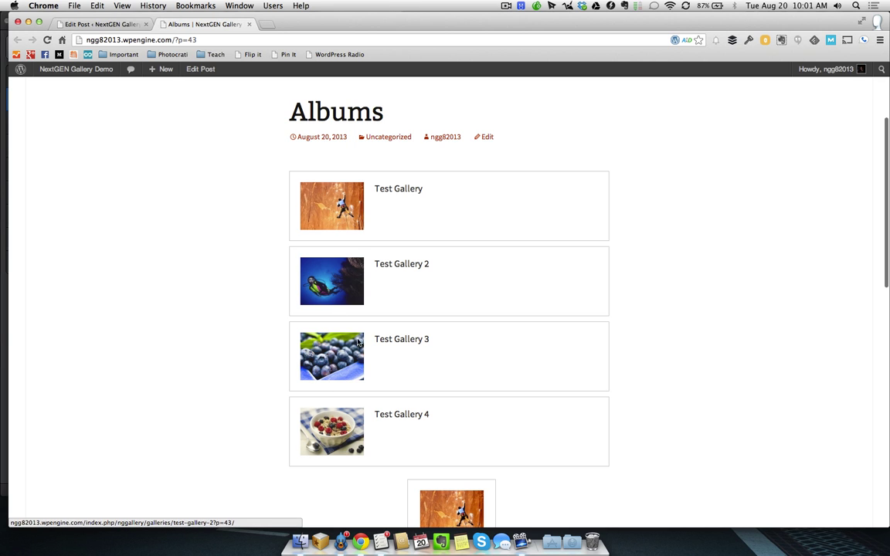
pyautogui.scroll(-4, 358, 356)
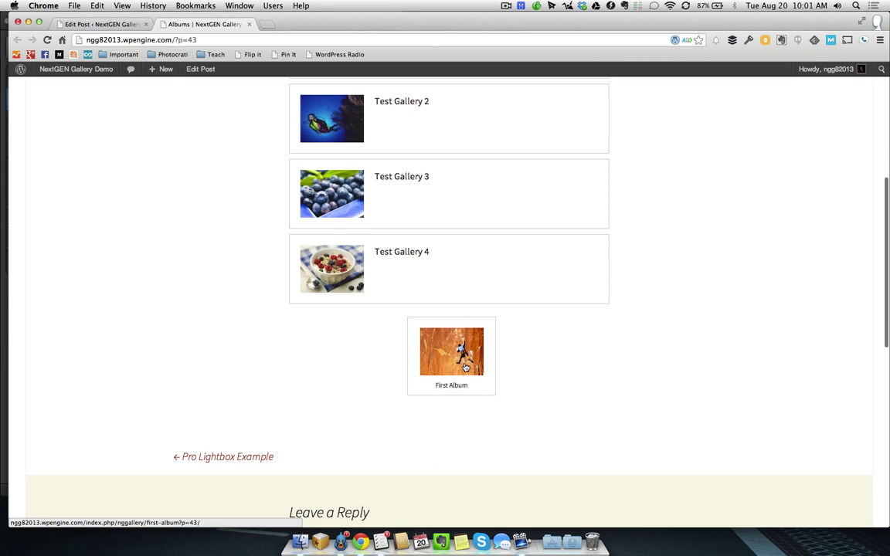
pyautogui.scroll(3, 462, 359)
pyautogui.scroll(3, 464, 440)
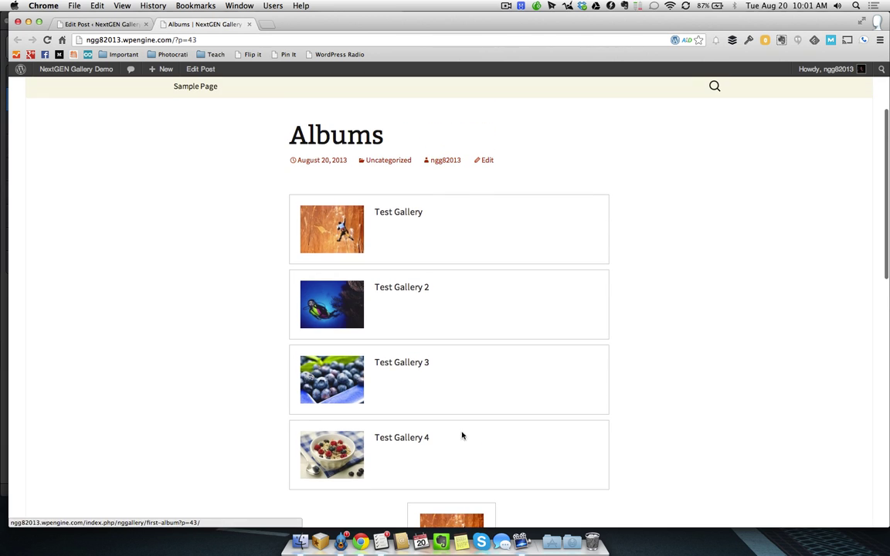
pyautogui.scroll(-3, 360, 411)
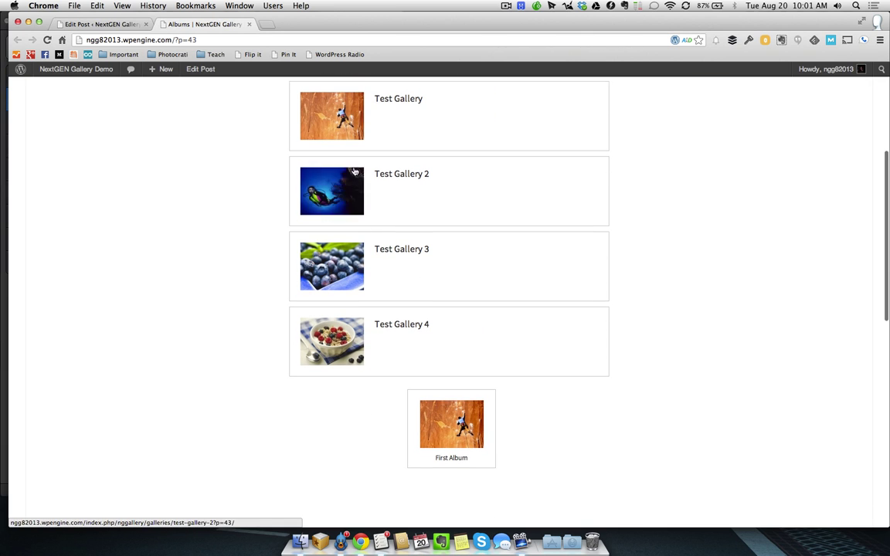
pyautogui.scroll(1, 354, 308)
pyautogui.scroll(1, 353, 307)
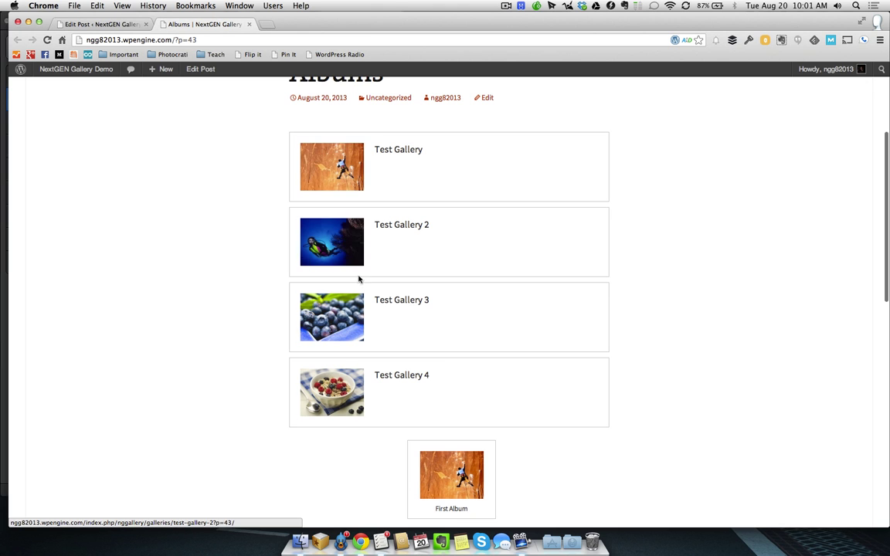
# - Open Test Gallery from the list album, look over its thumbnails and return to the album page
pyautogui.click(345, 179)
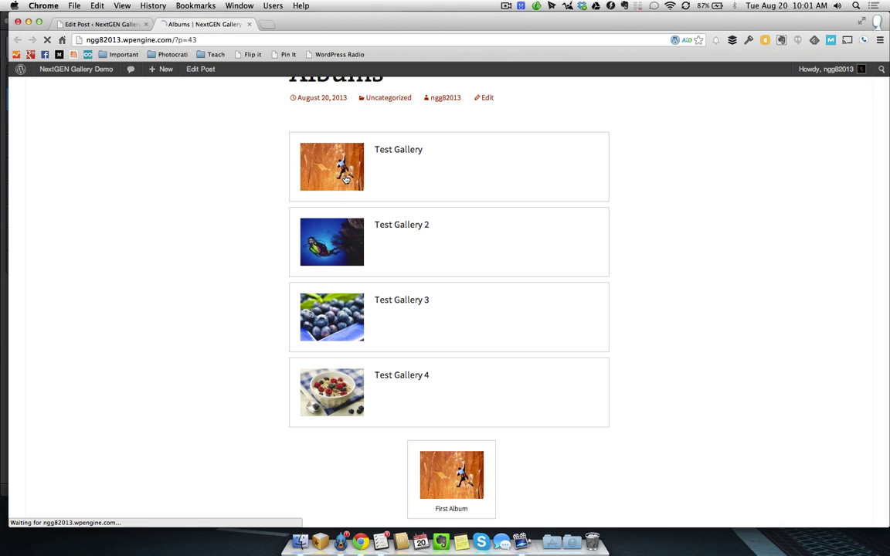
pyautogui.scroll(-3, 345, 179)
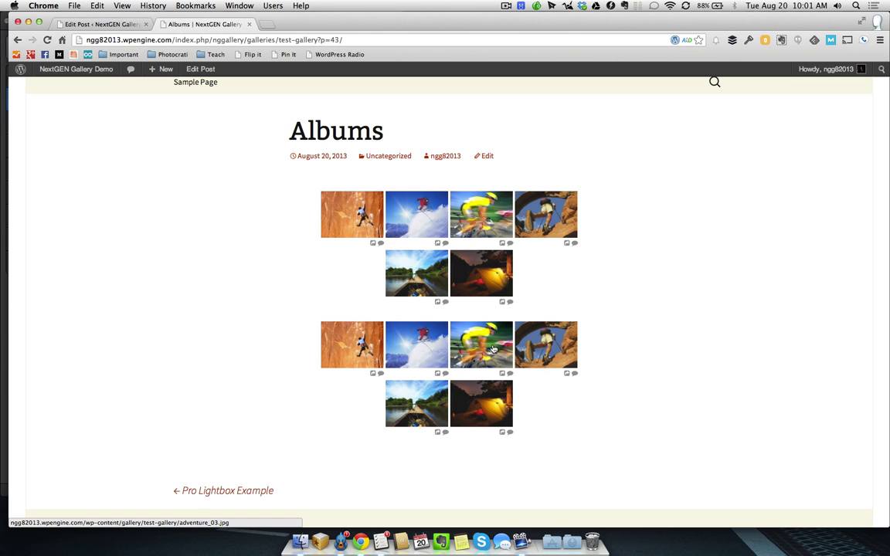
pyautogui.click(17, 40)
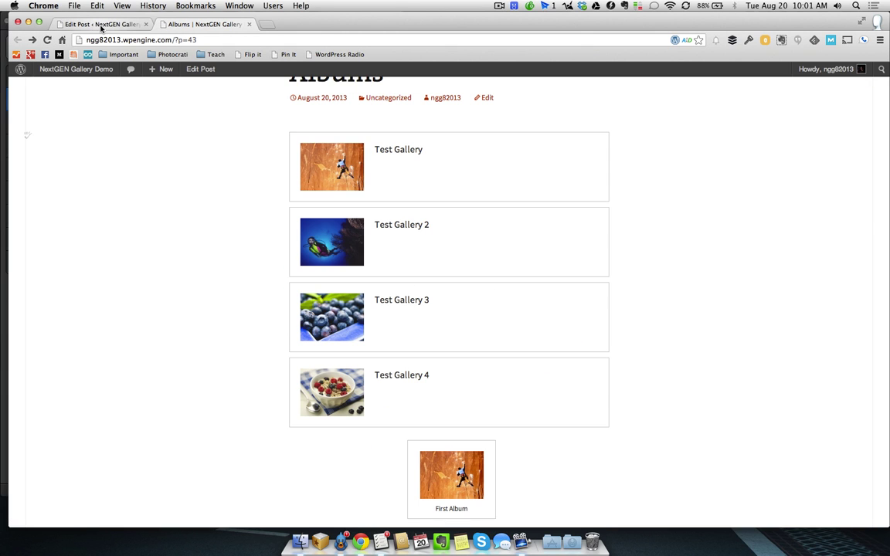
# - Delete the Second Album grid display from the Albums post in the editor and update the post
pyautogui.click(100, 24)
pyautogui.click(325, 324)
pyautogui.press('BackSpace')
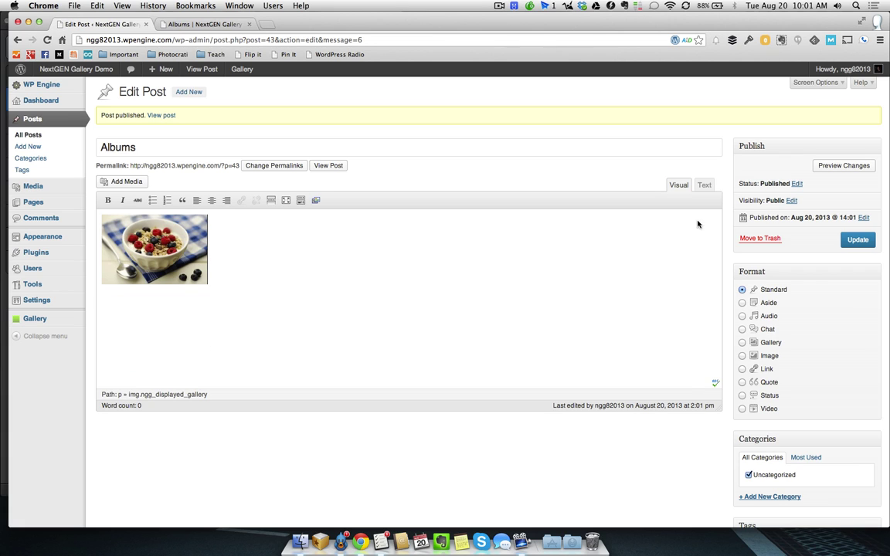
pyautogui.click(858, 239)
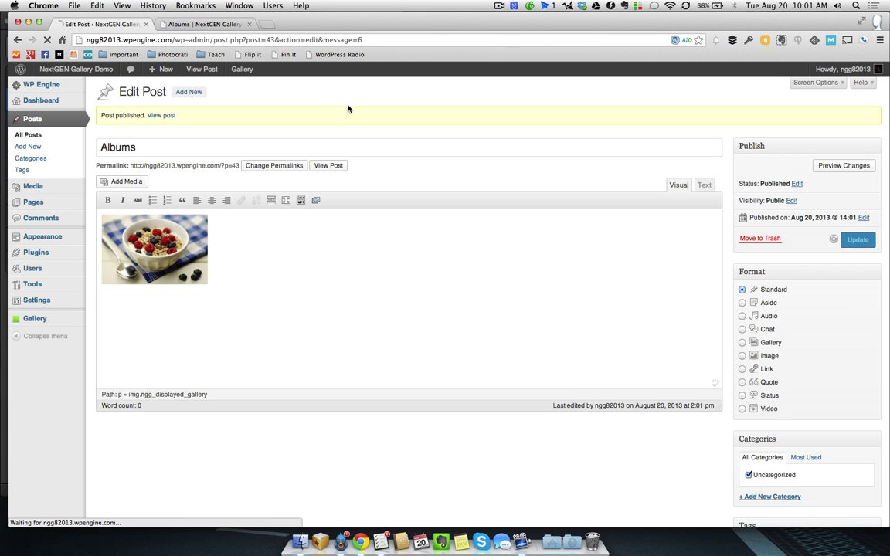
# - Reload the published Albums post to check the updated album display
pyautogui.click(229, 24)
pyautogui.press('super+r')
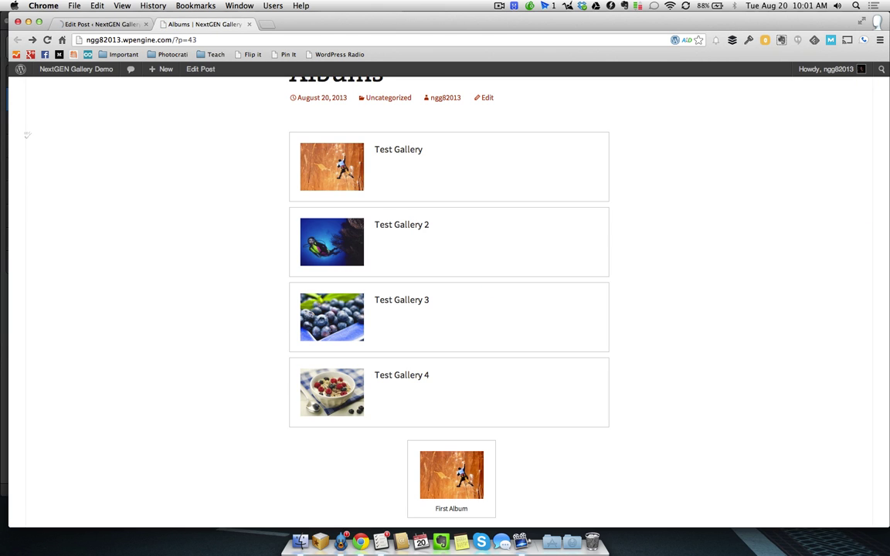
pyautogui.press('super+r')
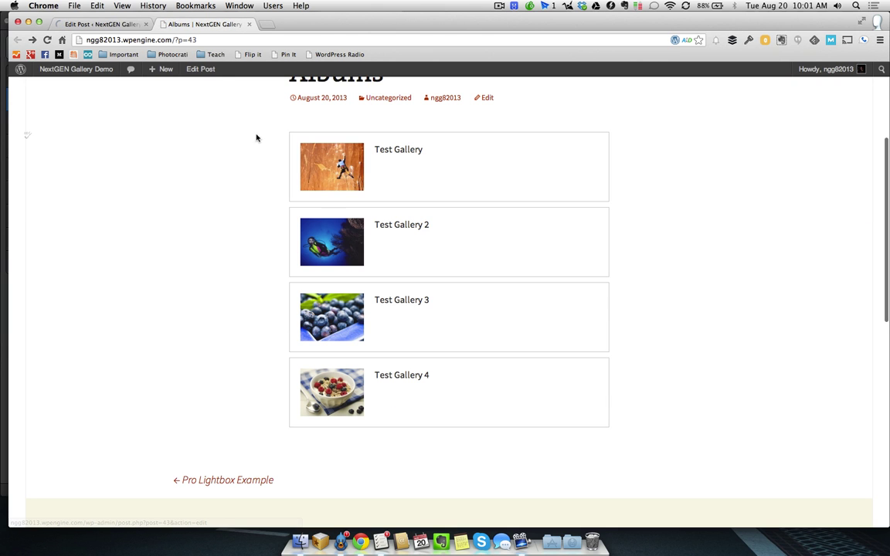
# - View Test Gallery 2 and Test Gallery 4 from the published list album and return to the post editor
pyautogui.click(328, 266)
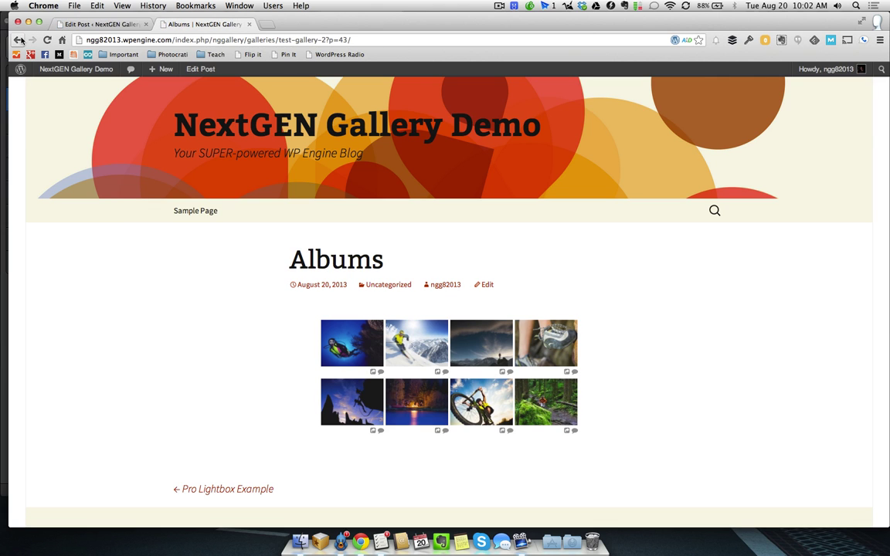
pyautogui.click(19, 39)
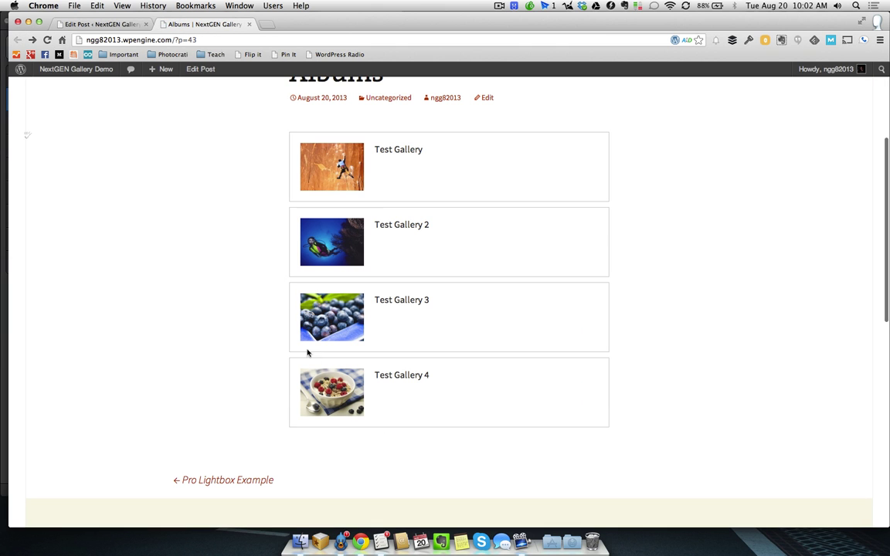
pyautogui.click(311, 372)
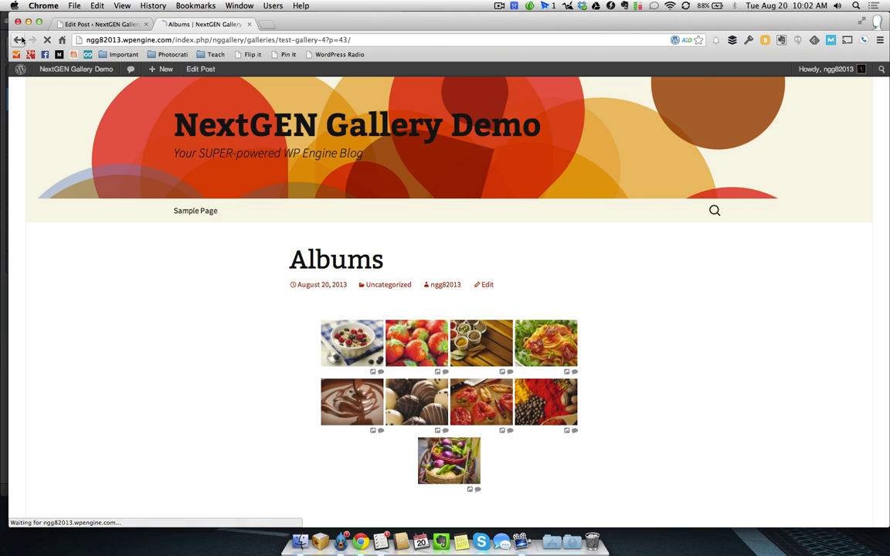
pyautogui.click(20, 40)
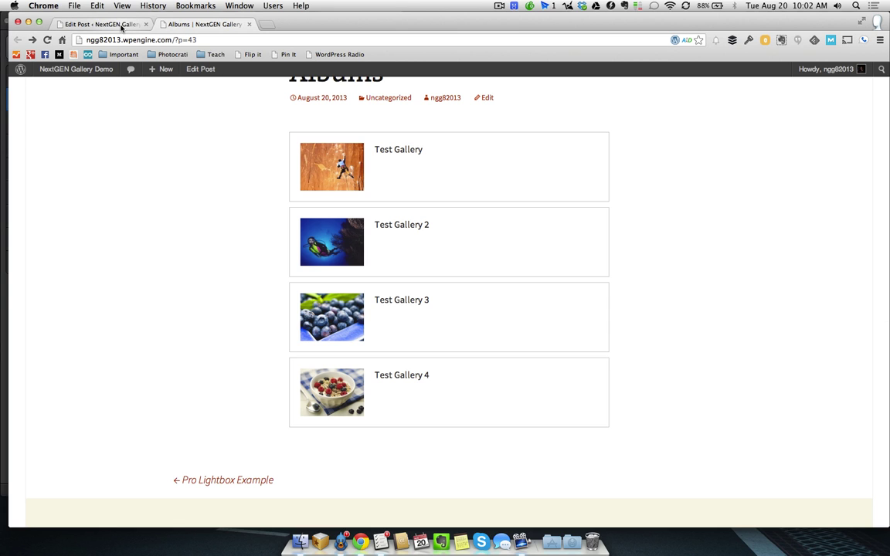
pyautogui.click(122, 26)
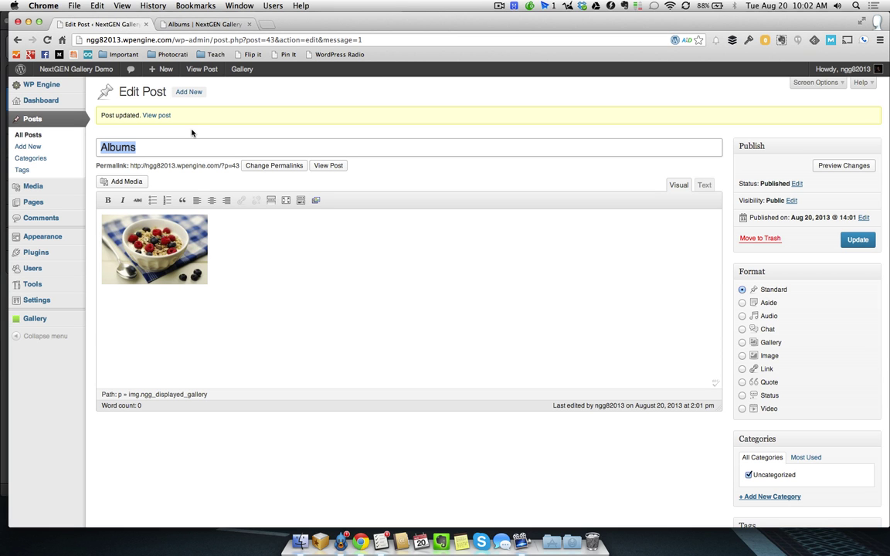